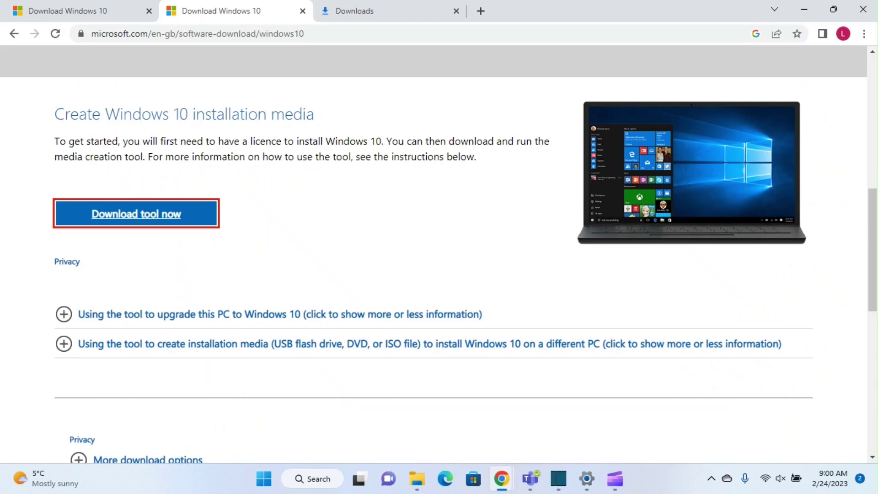
Step: Expand the 'upgrade this PC' and 'create installation media' instruction sections on the download page
scroll(434, 254, up, 5)
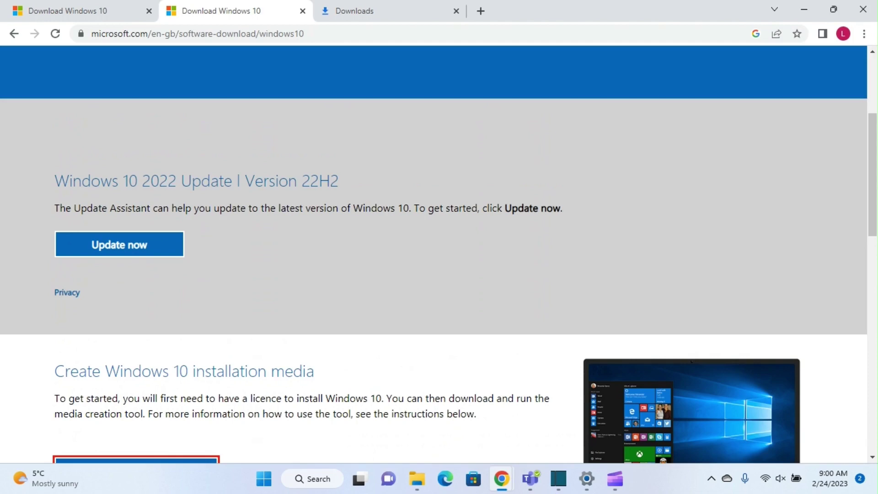
scroll(433, 254, down, 4)
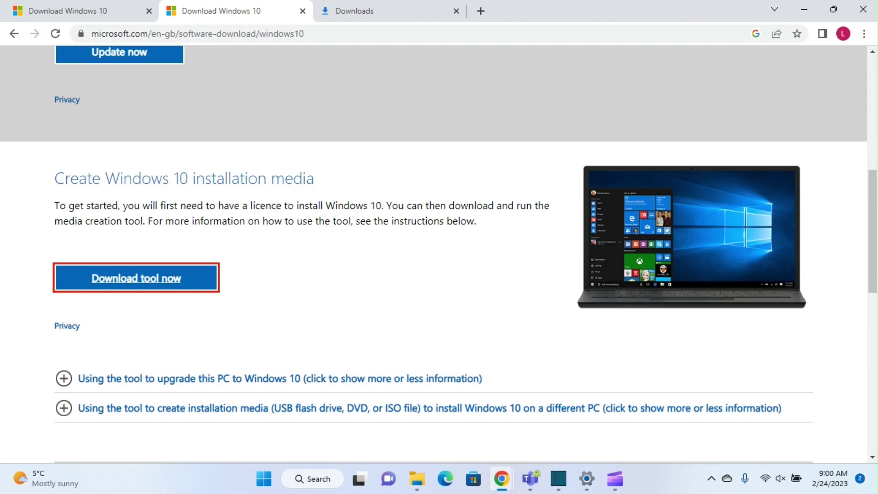
scroll(434, 249, down, 3)
click(434, 250)
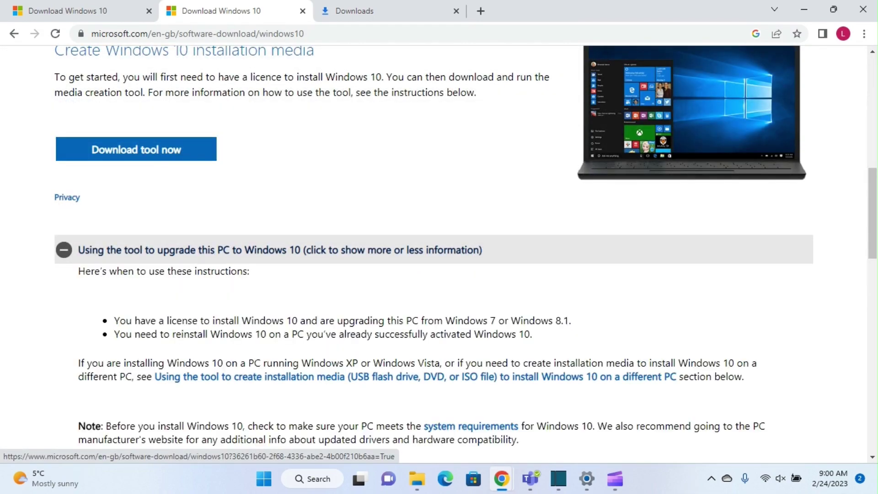
scroll(433, 250, down, 4)
scroll(434, 250, down, 3)
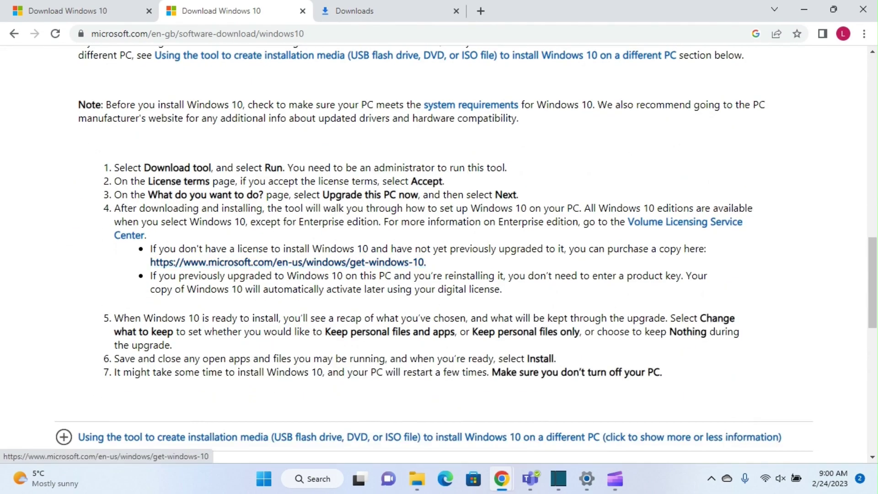
scroll(434, 250, up, 4)
scroll(433, 250, down, 9)
click(434, 250)
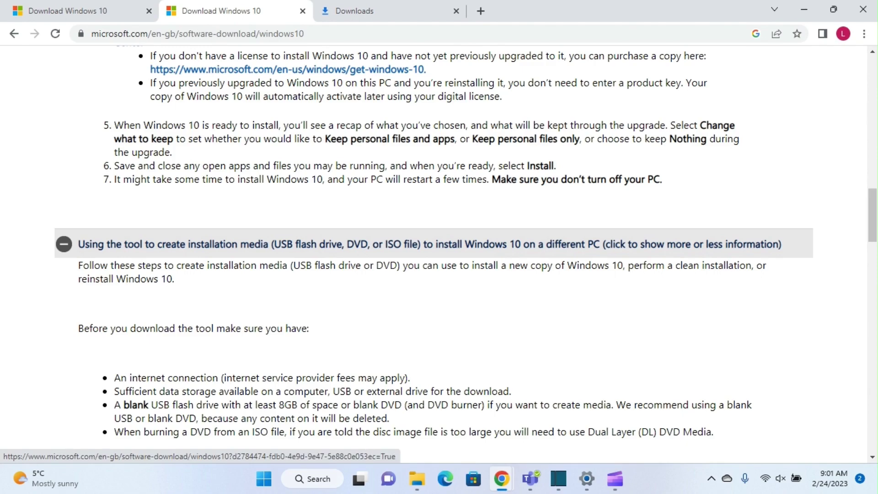
Step: Download the MediaCreationTool22H2 installer and launch it from Chrome's download bar
scroll(435, 252, up, 15)
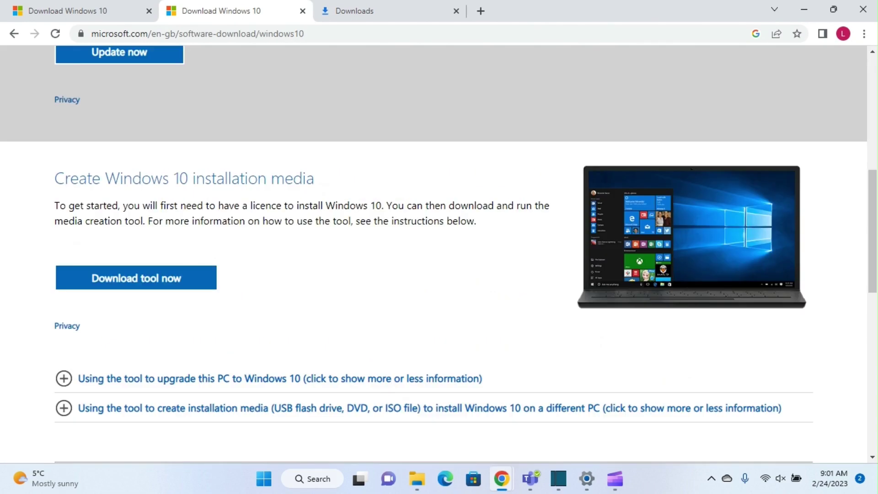
scroll(435, 252, up, 1)
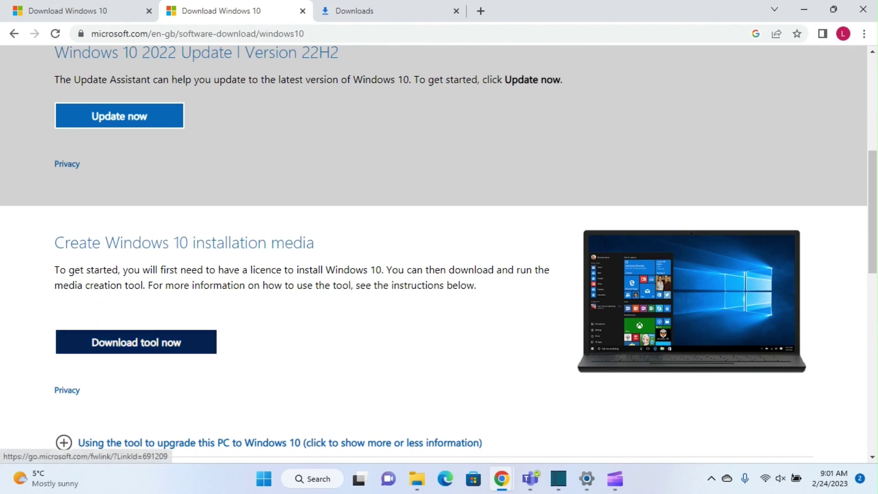
click(136, 342)
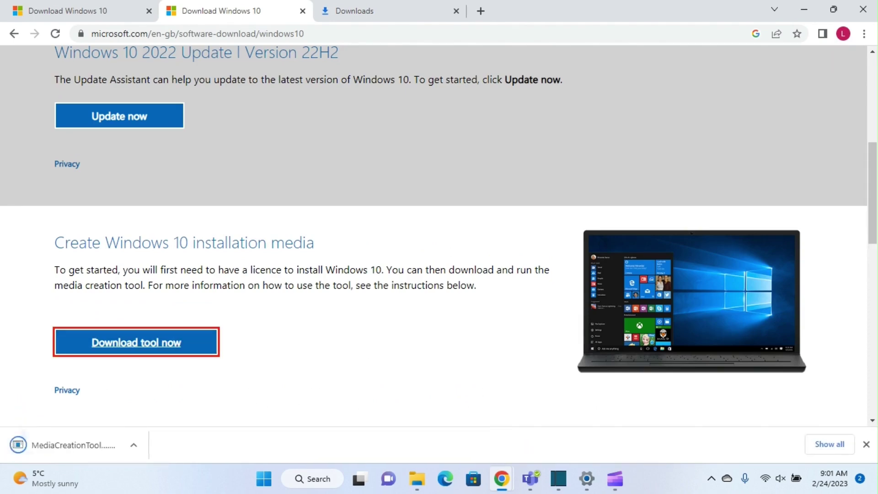
scroll(438, 252, down, 3)
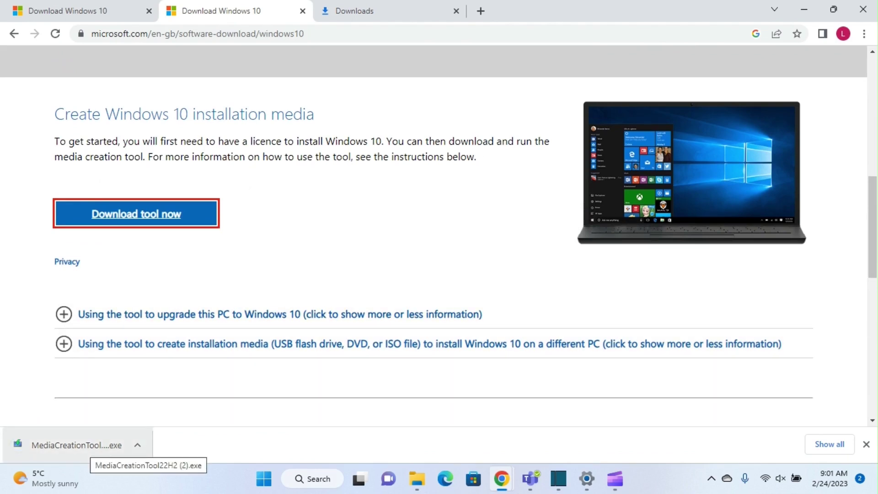
click(92, 445)
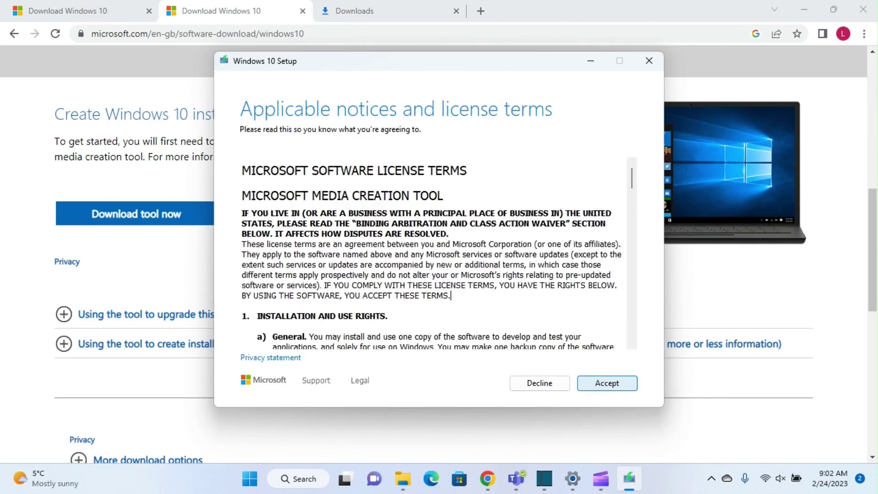
Step: Accept the Windows 10 license terms to reach the 'What do you want to do?' page
key(Return)
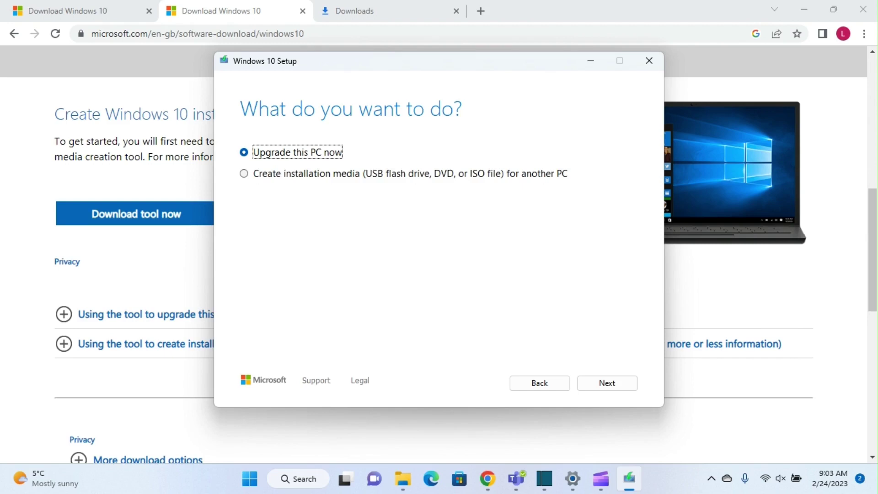
Step: Select 'Create installation media for another PC' and continue to language and edition settings
scroll(118, 245, up, 5)
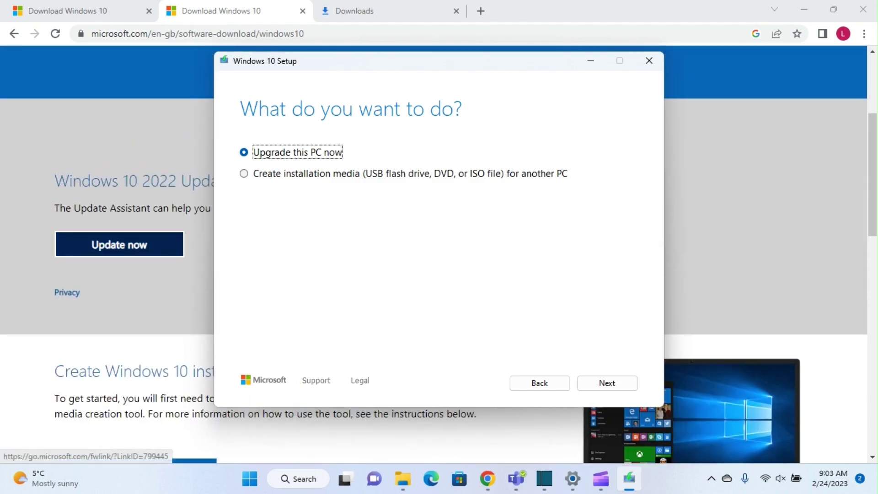
click(410, 174)
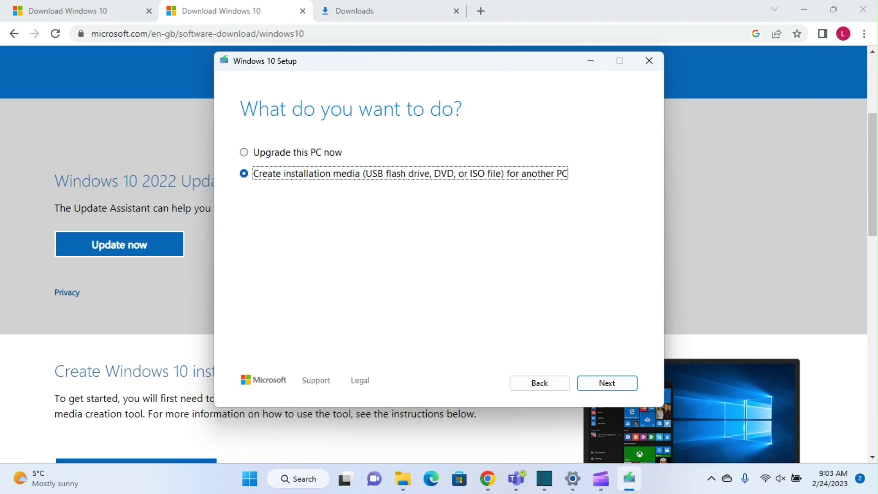
key(Return)
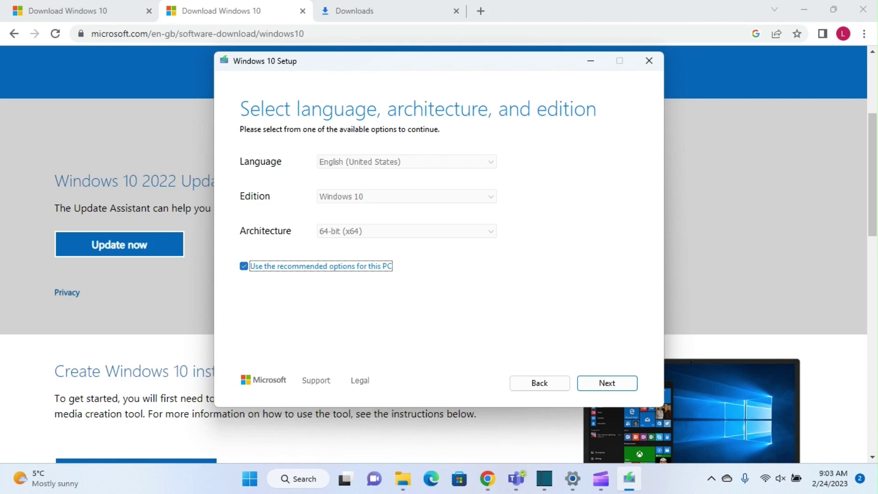
Step: Turn off the recommended options, keeping English (United States) and Windows 10 edition
click(244, 266)
click(407, 161)
click(406, 173)
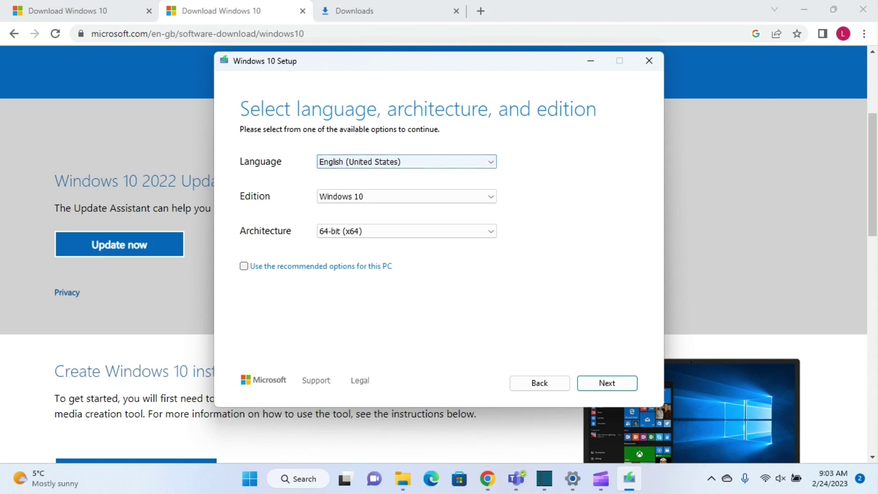
key(alt+Down)
key(Return)
key(Tab)
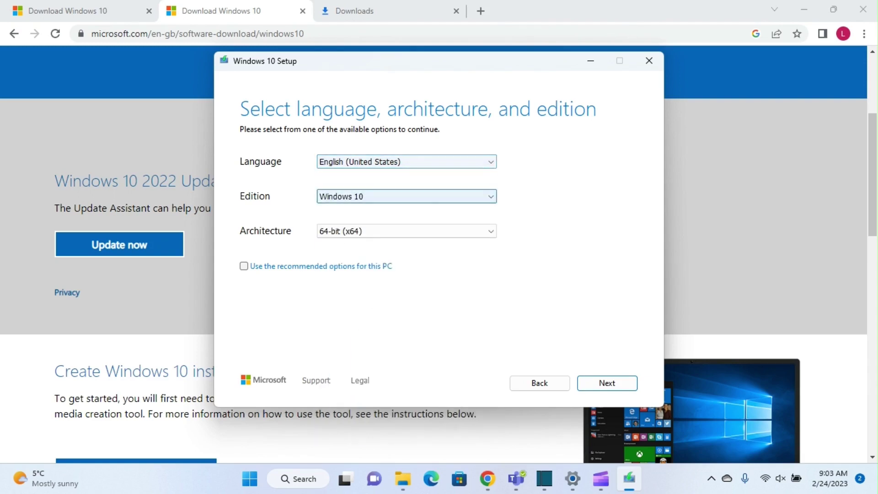
key(alt+Down)
key(Return)
Step: Set the architecture dropdown to Both
key(Tab)
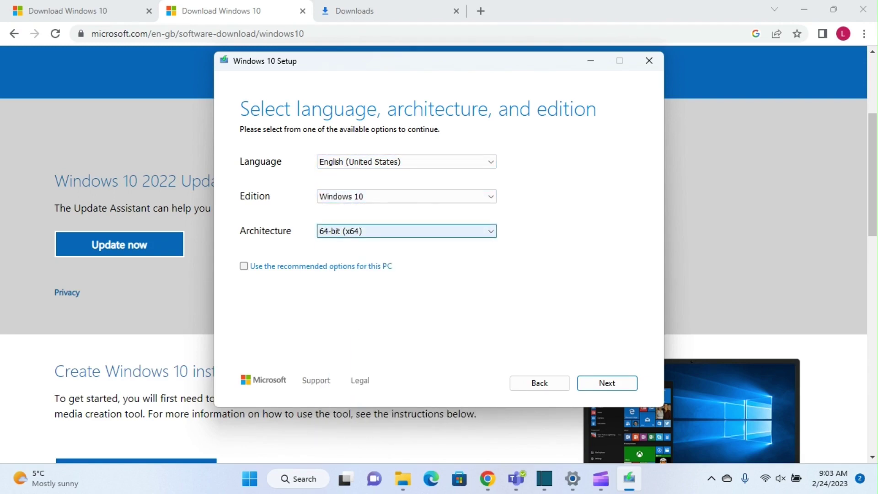
key(alt+Down)
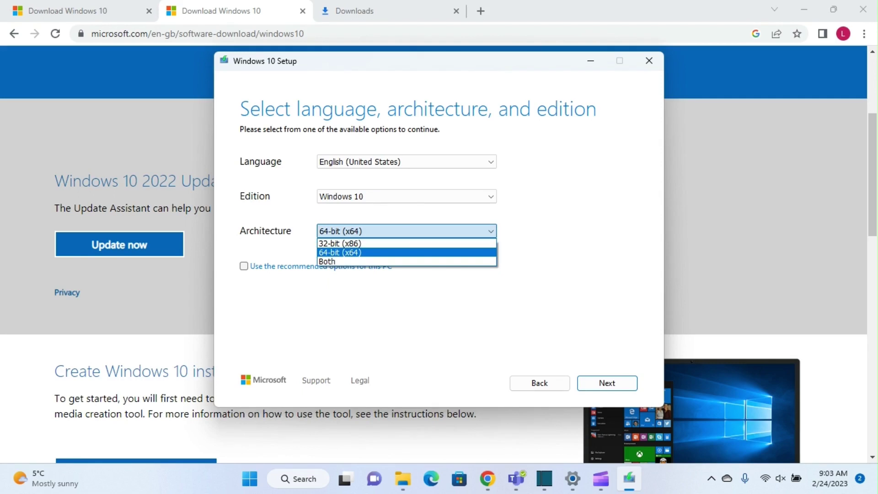
key(Up)
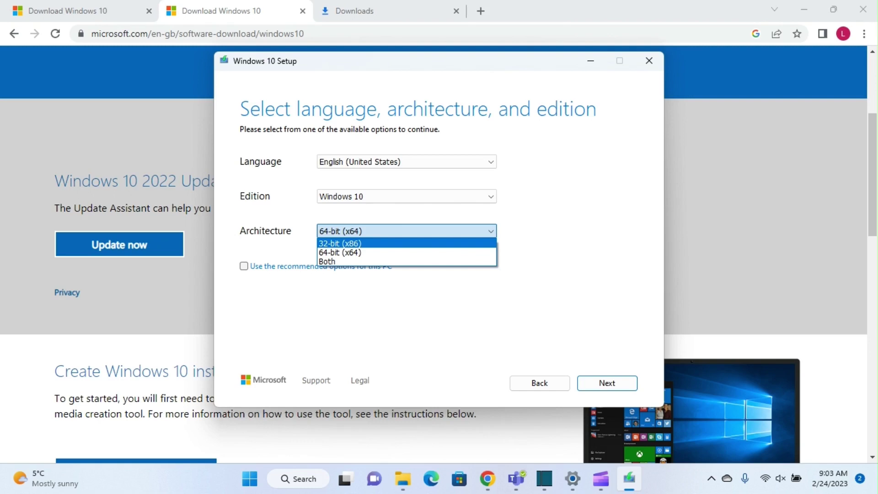
key(Down)
key(Down)
key(Return)
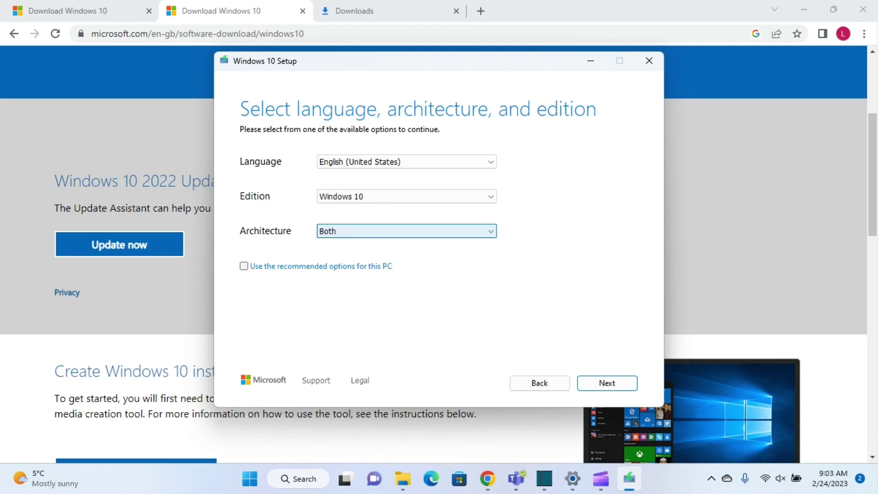
key(alt+Down)
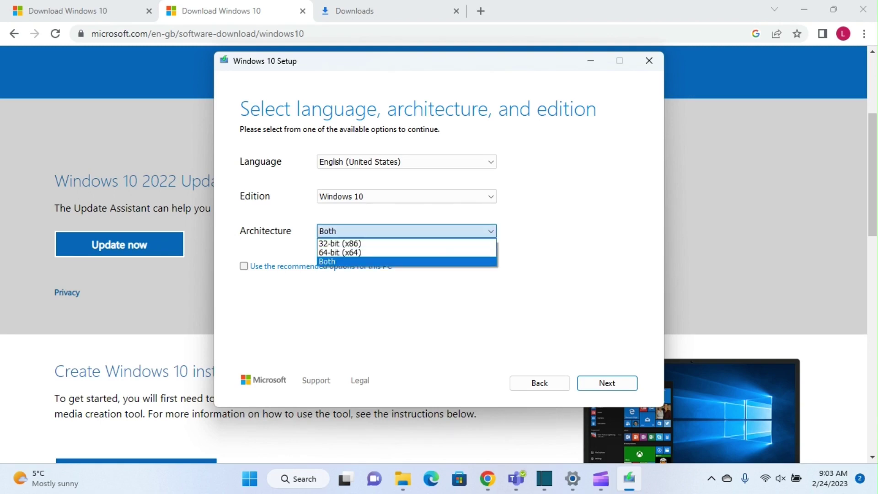
key(Return)
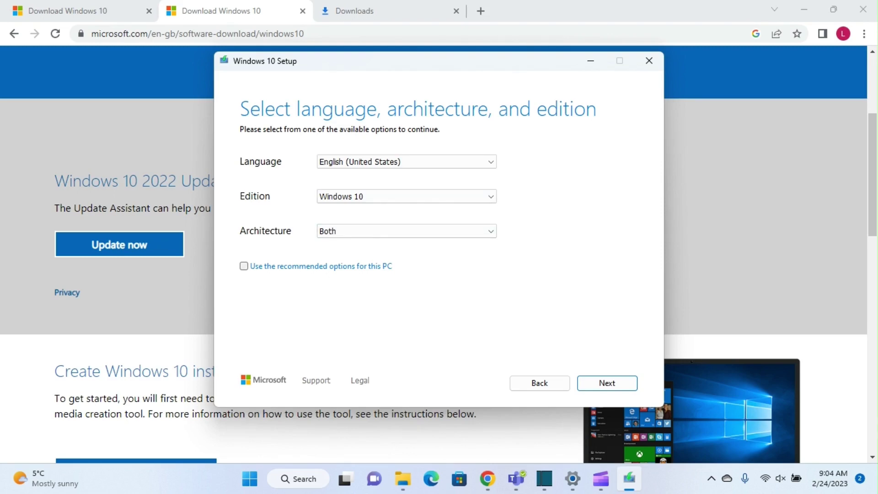
Step: On the media choice page, select ISO file instead of USB flash drive
key(Return)
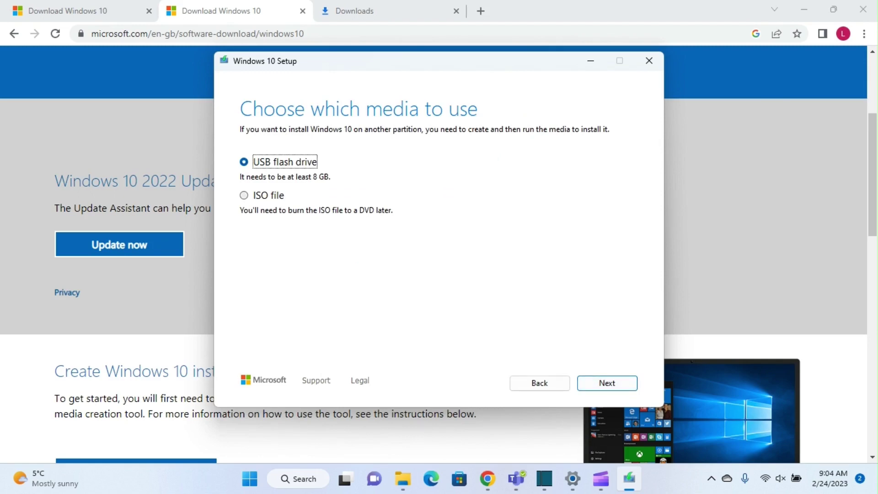
click(243, 196)
key(Return)
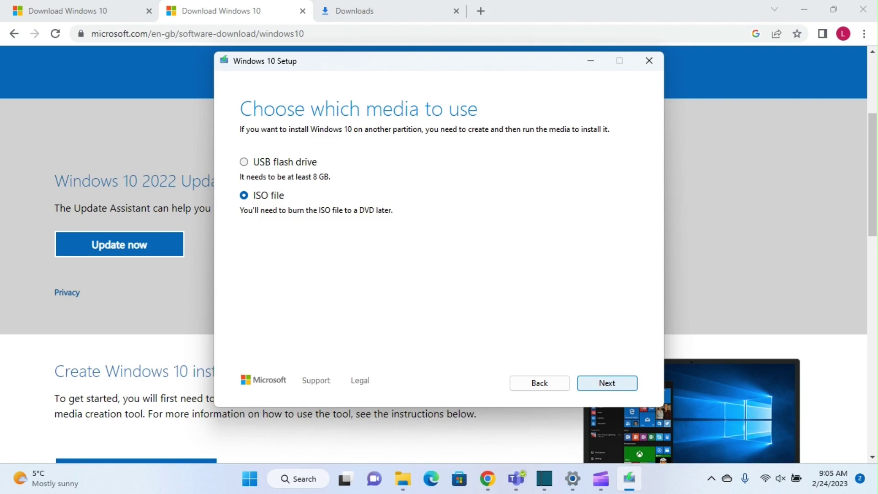
Step: Save the ISO as 'Windows' in Documents to start the Windows 10 download
key(Return)
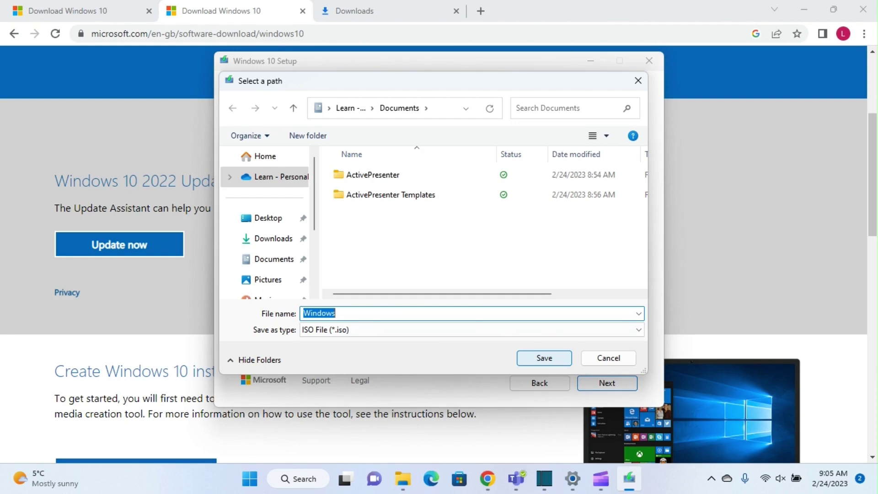
key(Return)
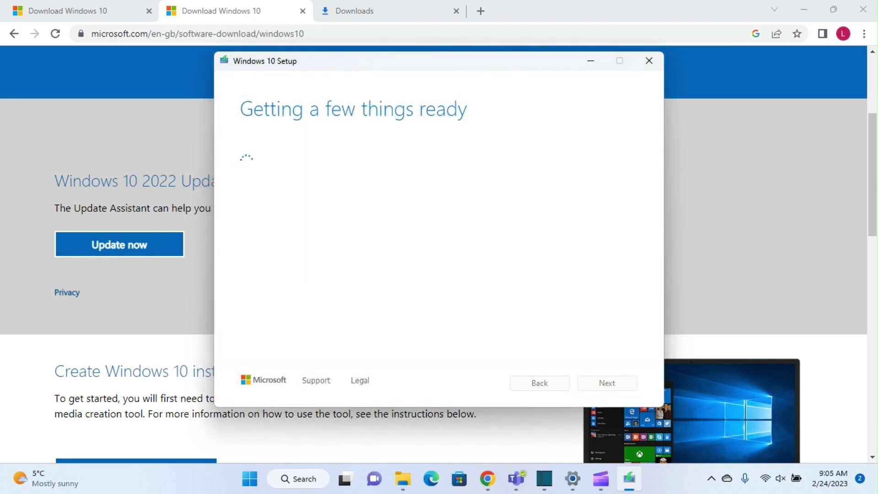